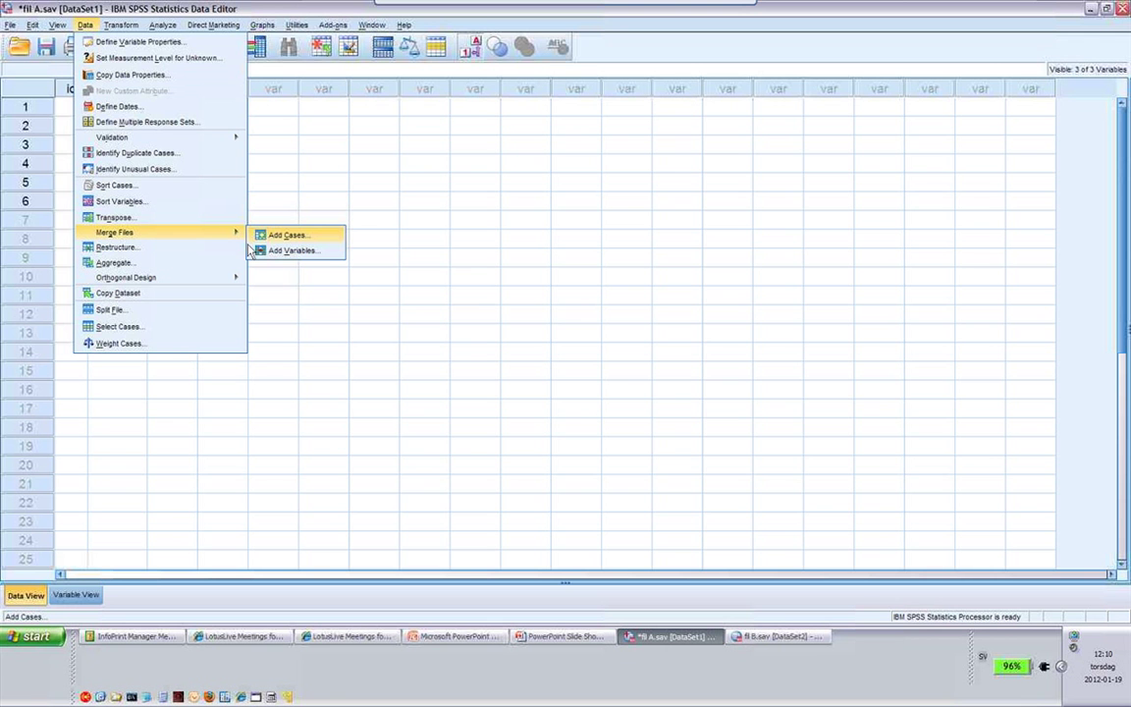
Start adding variables to fil A.sav, choosing the open dataset fil B.sav as the file to merge
left_click(326, 252)
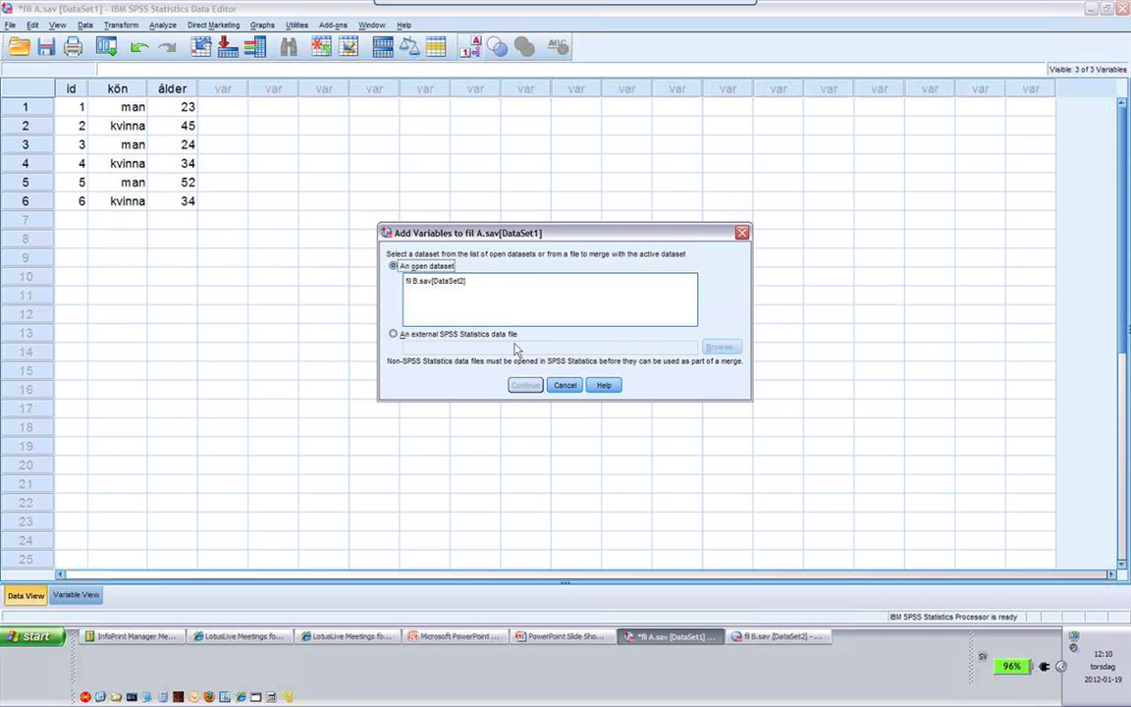
left_click(457, 284)
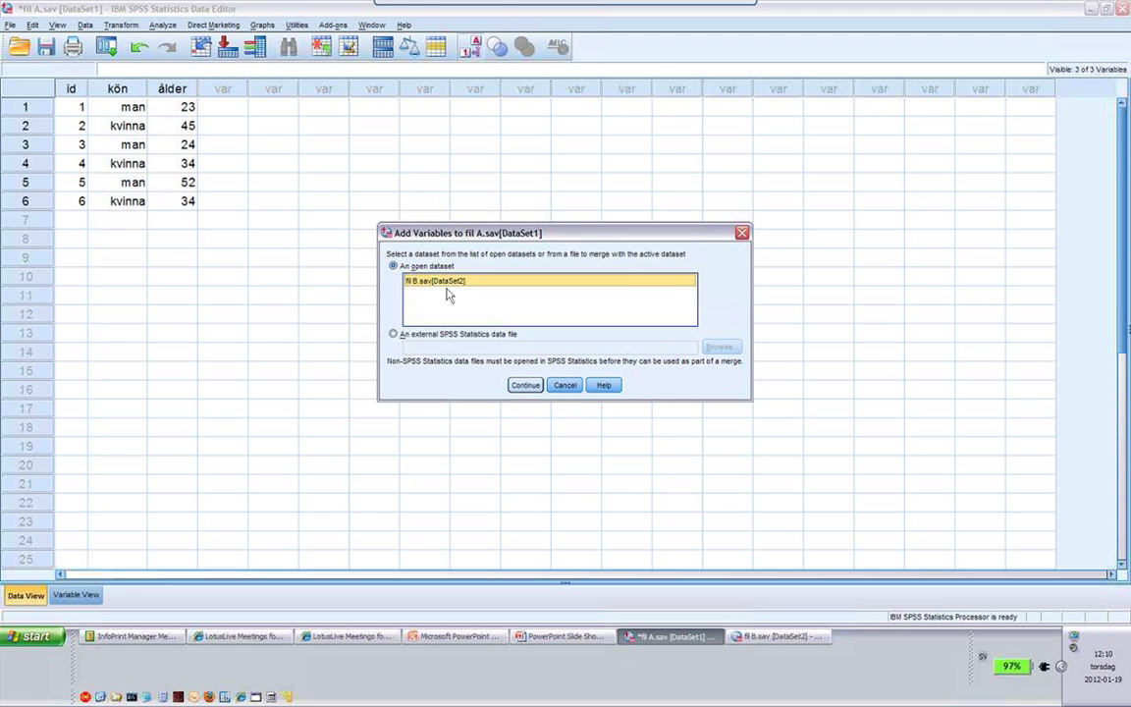
left_click(526, 385)
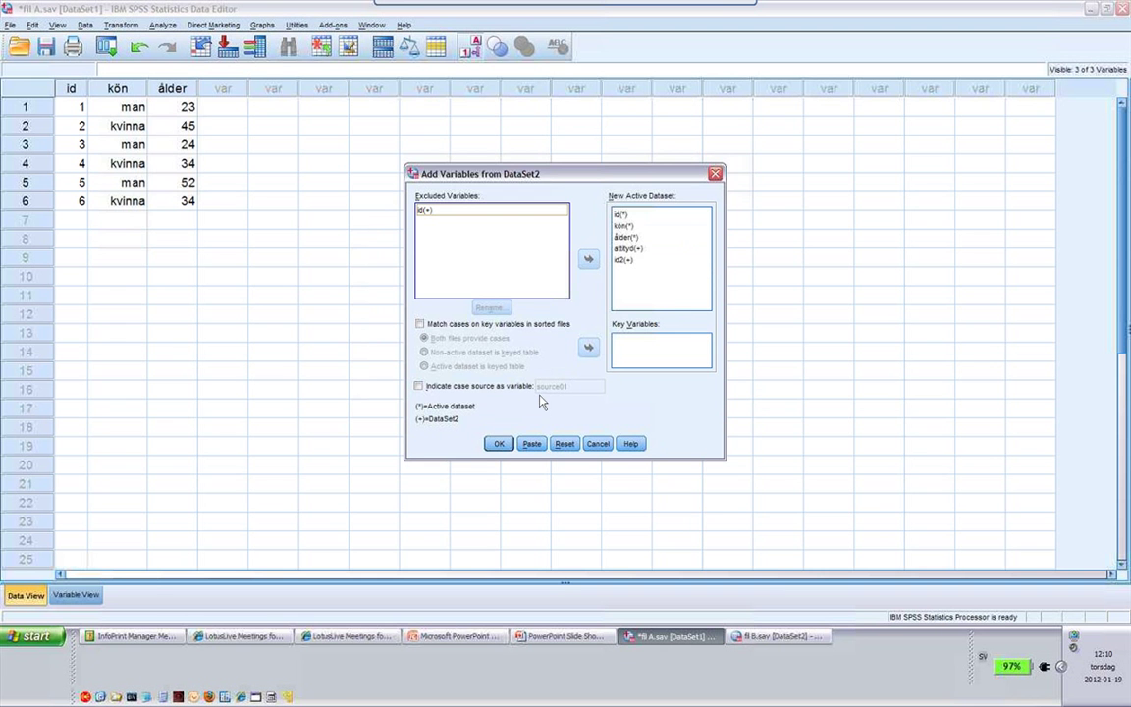
Enable matching cases on key variables in sorted files and assign the excluded variable id as the key variable
left_click(640, 260)
key("Up")
key("Up")
left_click(475, 224)
left_click(475, 225)
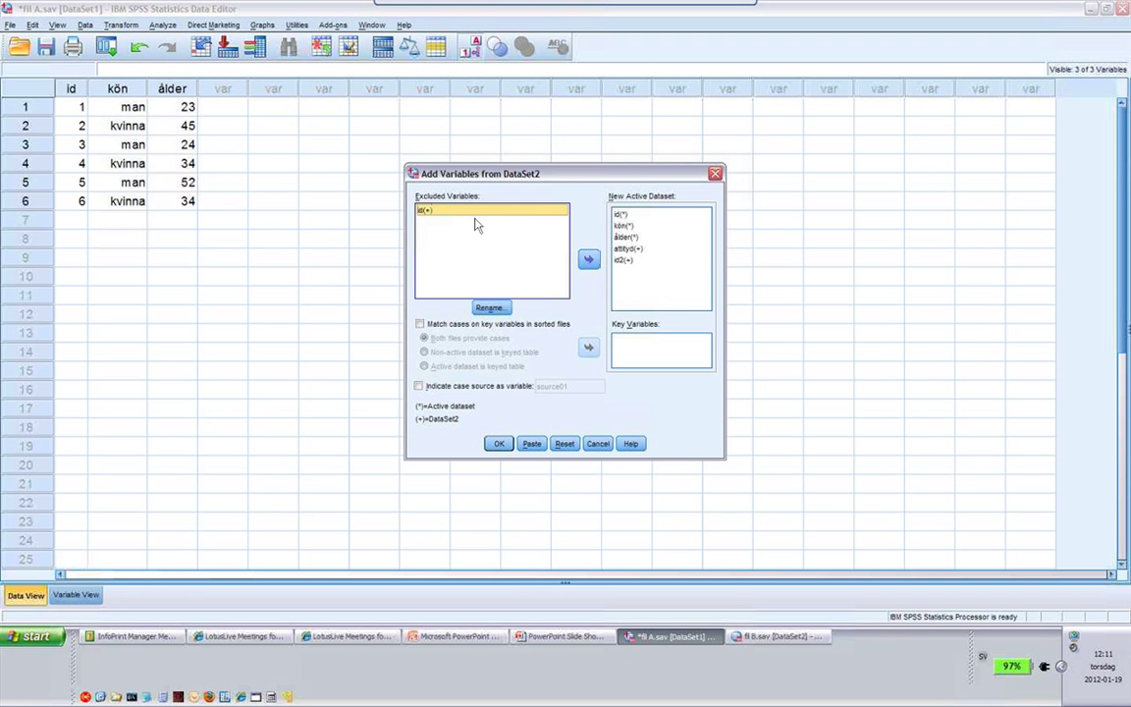
key("Tab")
key("Tab")
left_click(492, 275)
left_click(437, 324)
left_click(439, 226)
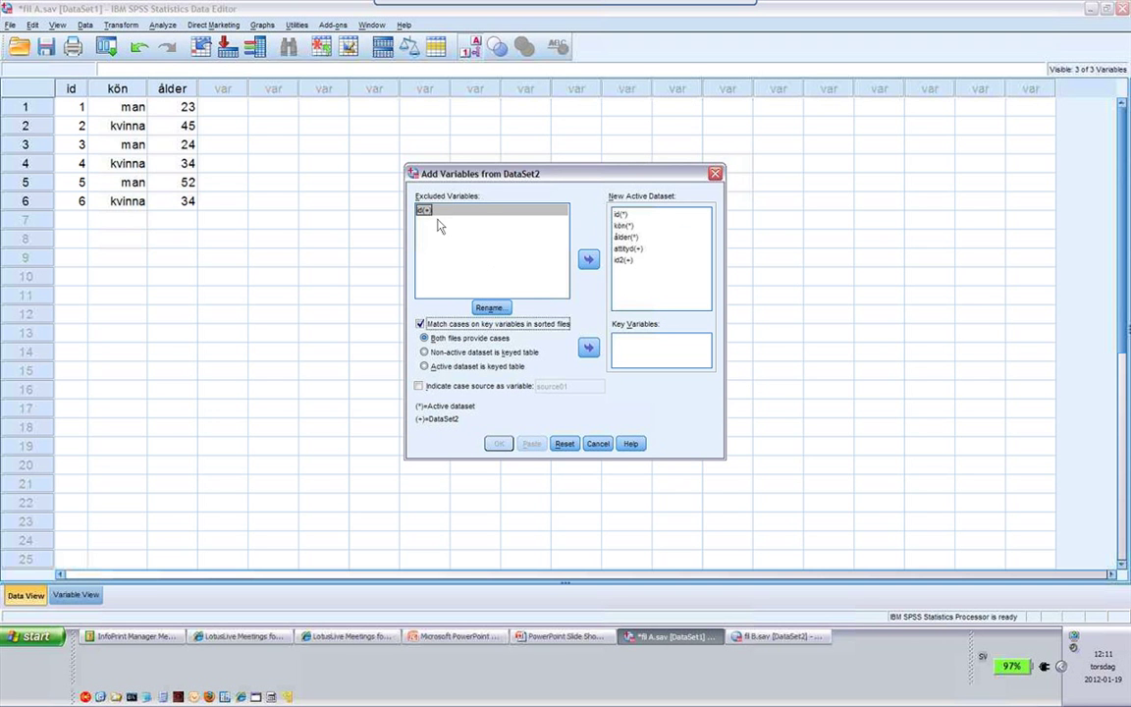
left_click(588, 348)
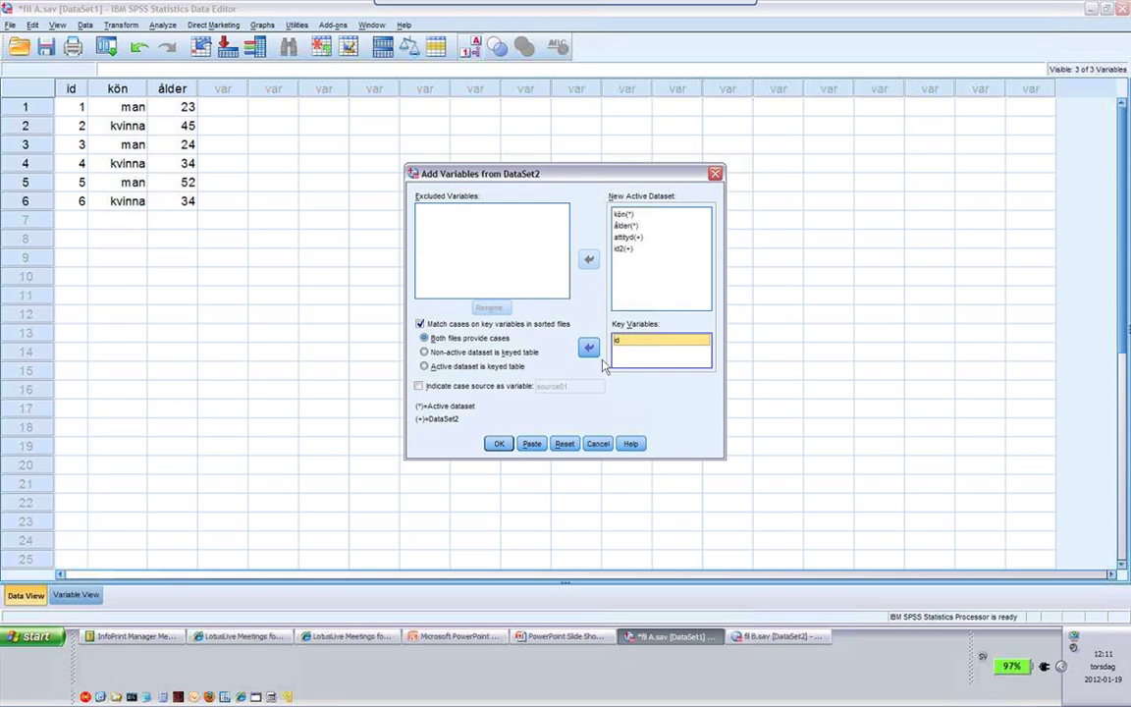
Run the keyed merge of the two datasets and accept the warning about ascending sort order
left_click(618, 359)
left_click(645, 351)
left_click(499, 445)
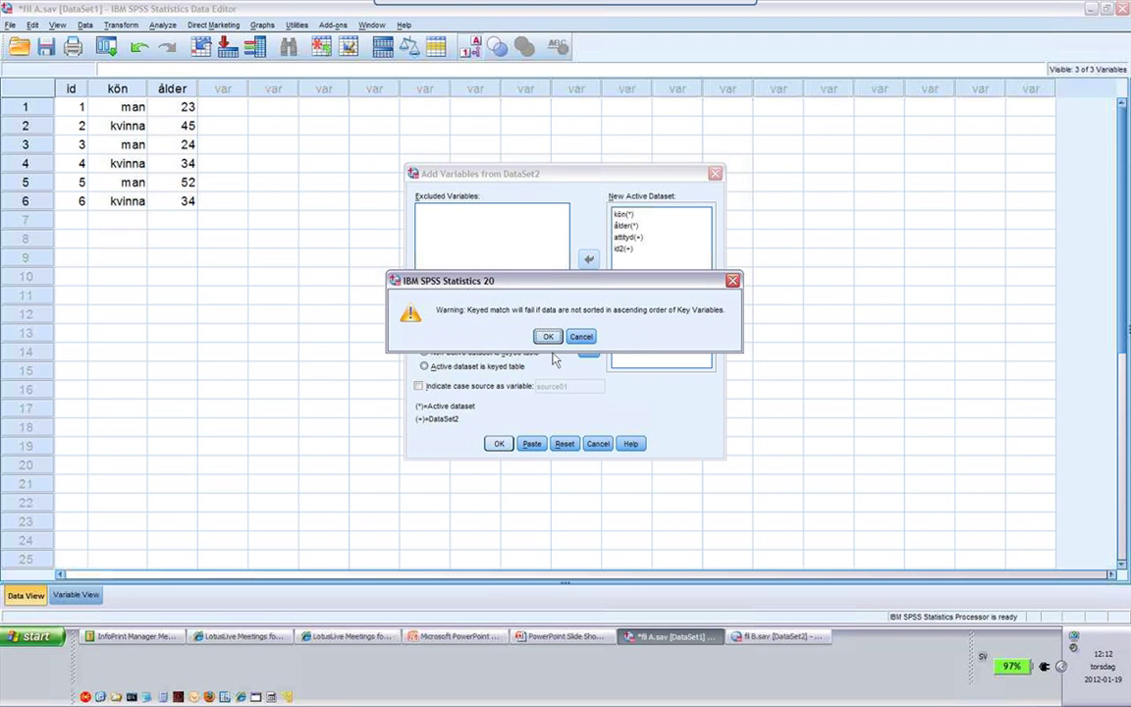
key("Return")
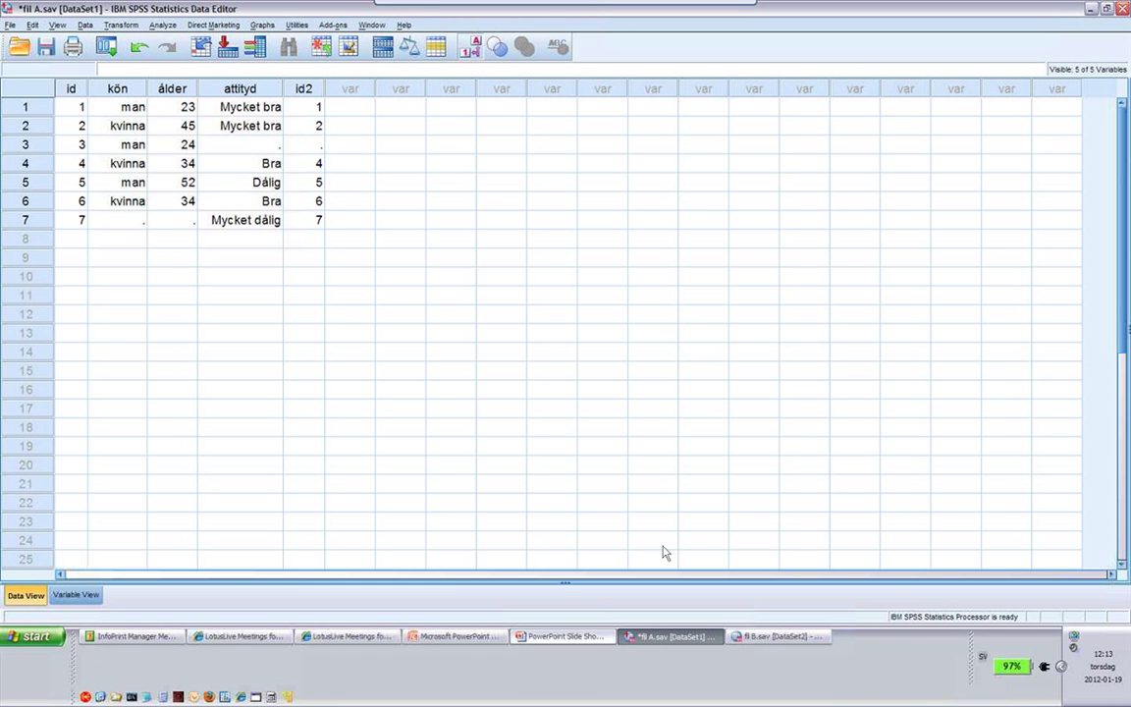
left_click(564, 637)
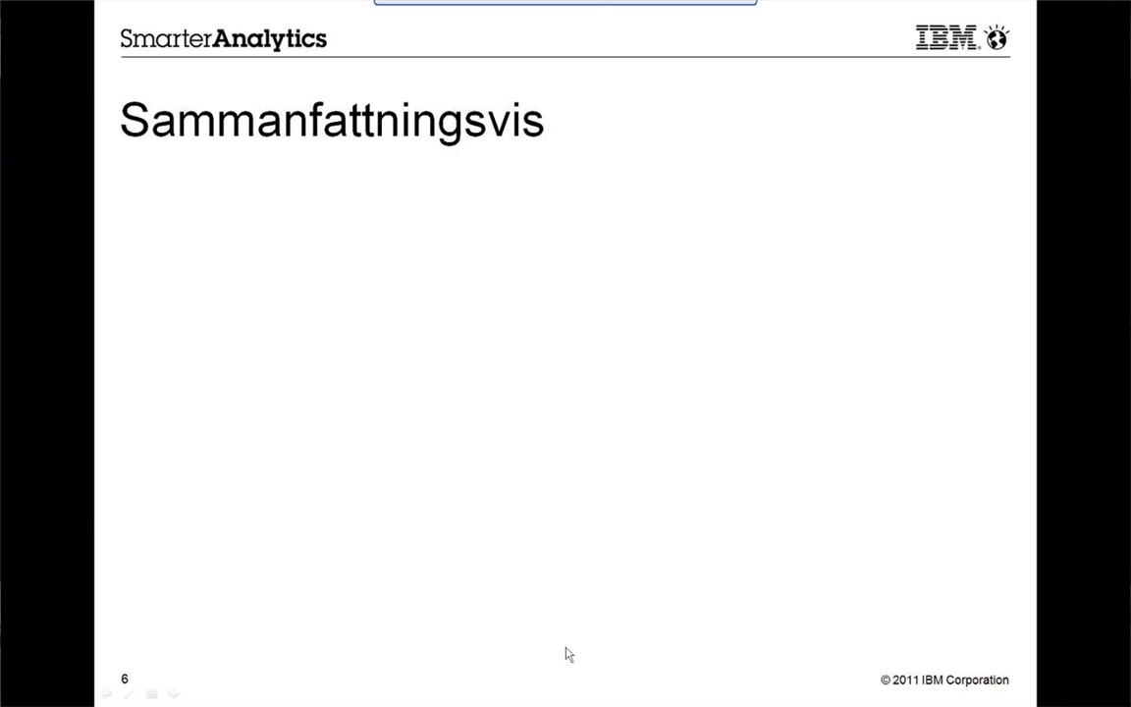
left_click(580, 612)
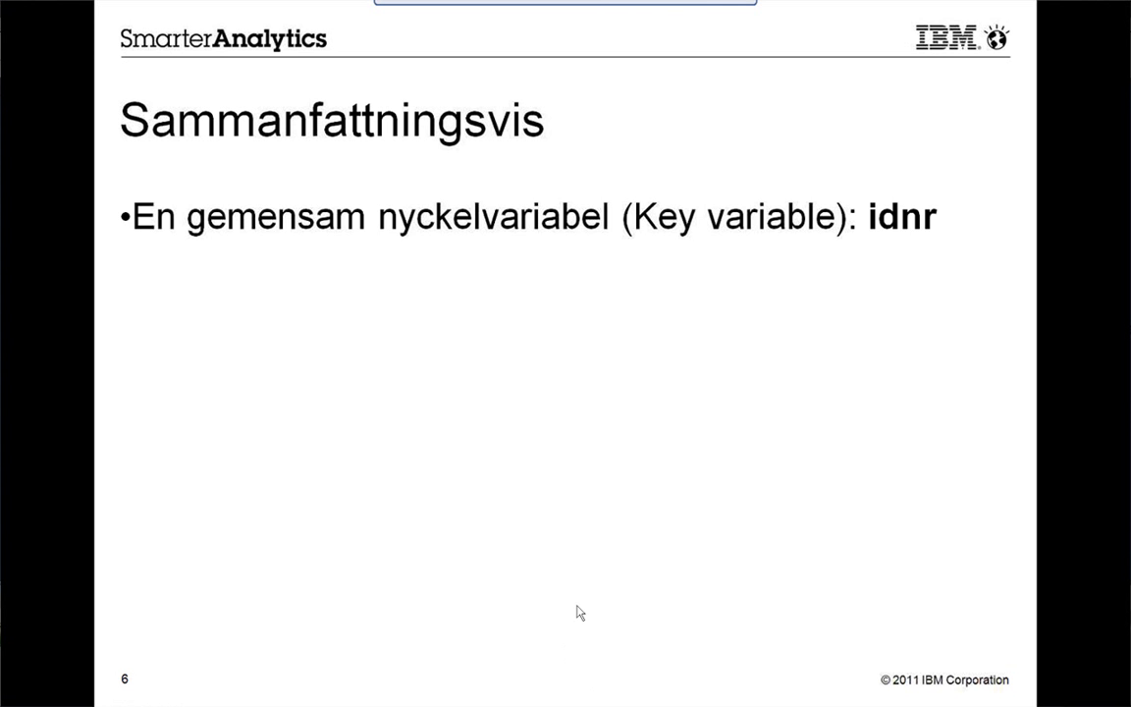
left_click(579, 613)
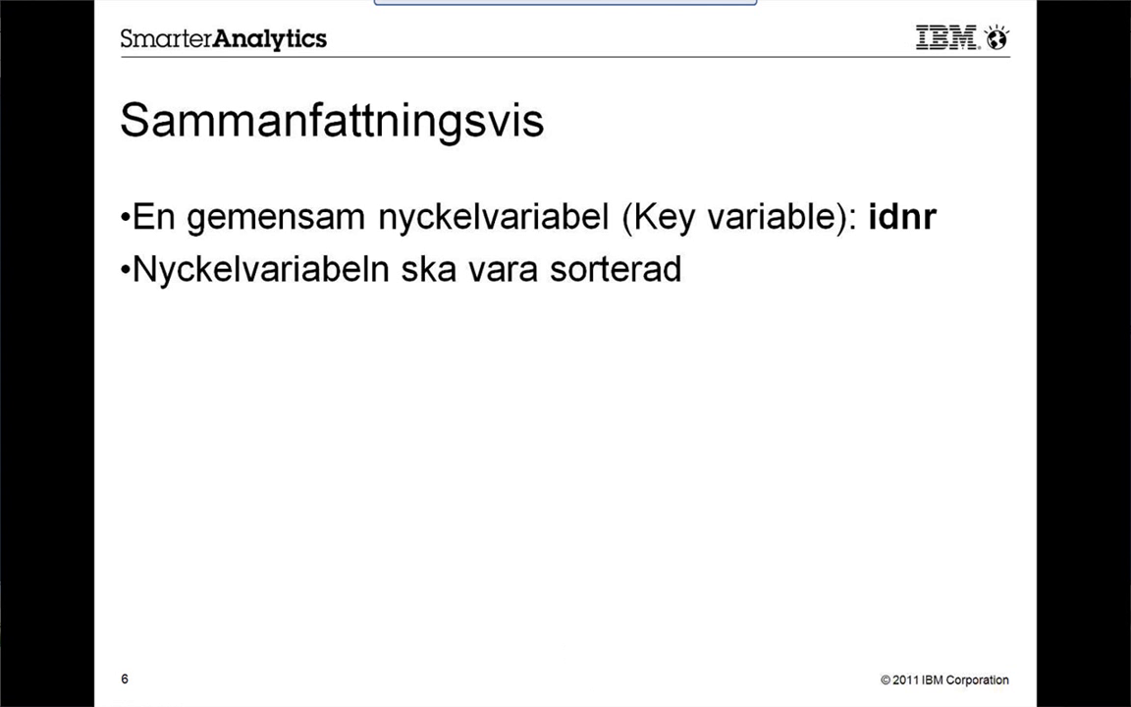
key("Right")
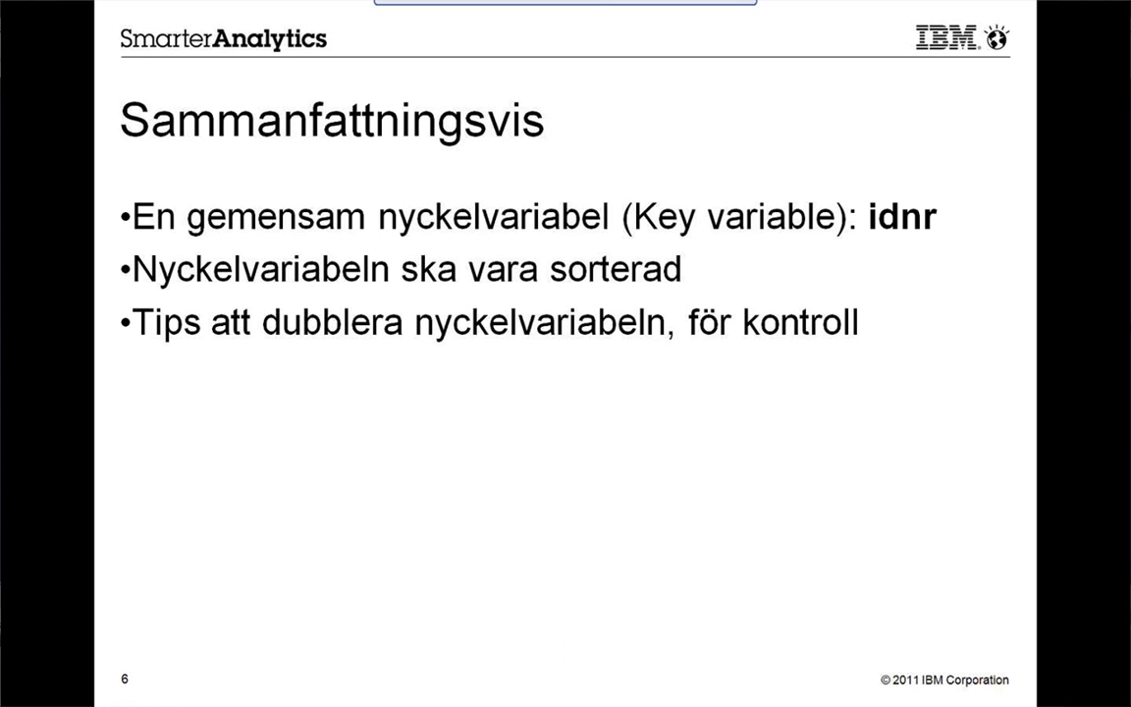
key("Right")
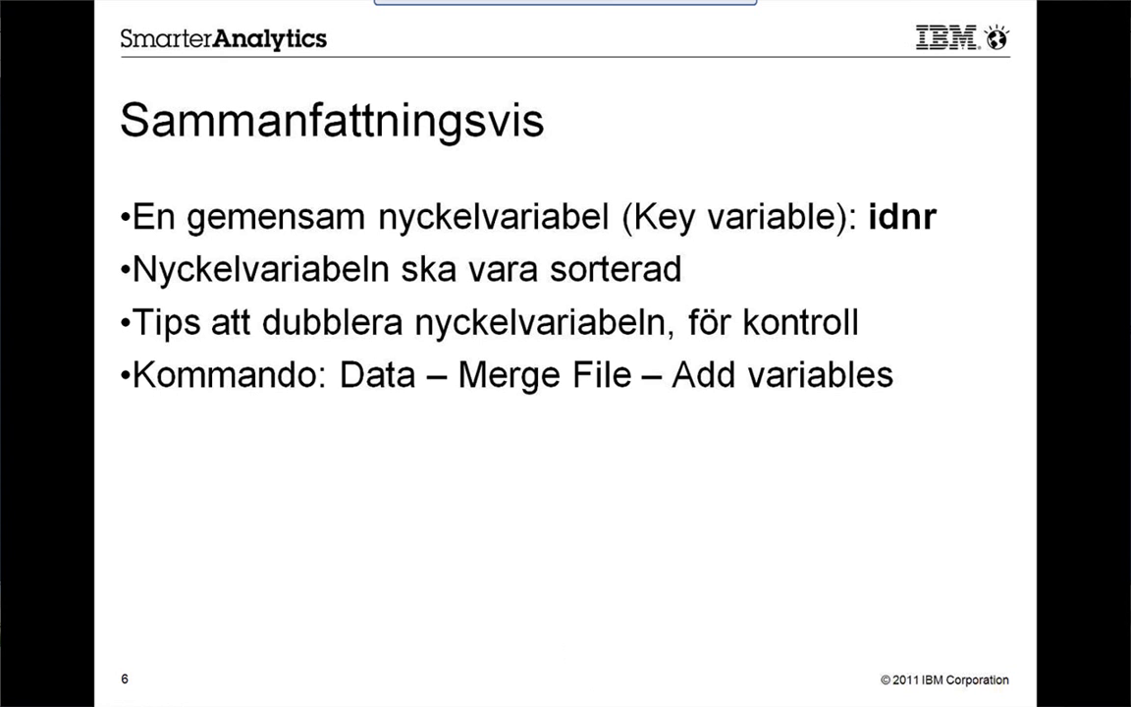
key("Right")
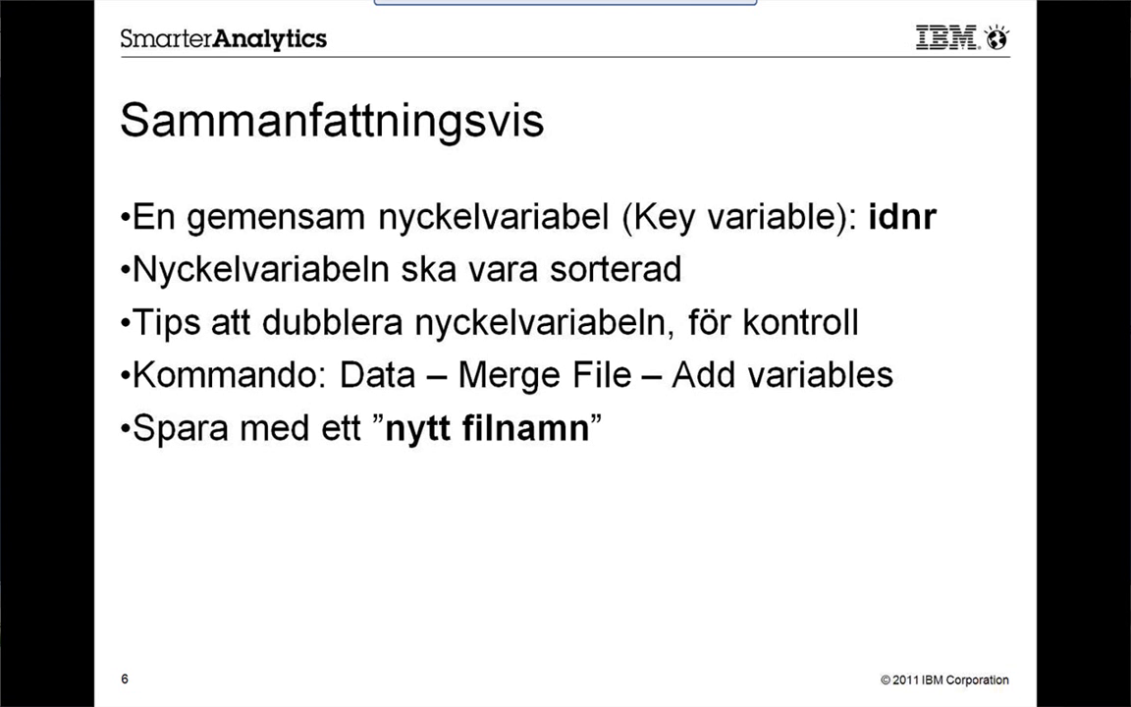
Switch back to the SPSS Data Editor and prepare to save the merged dataset under the new file name fil A och B.sav
key("alt+Tab")
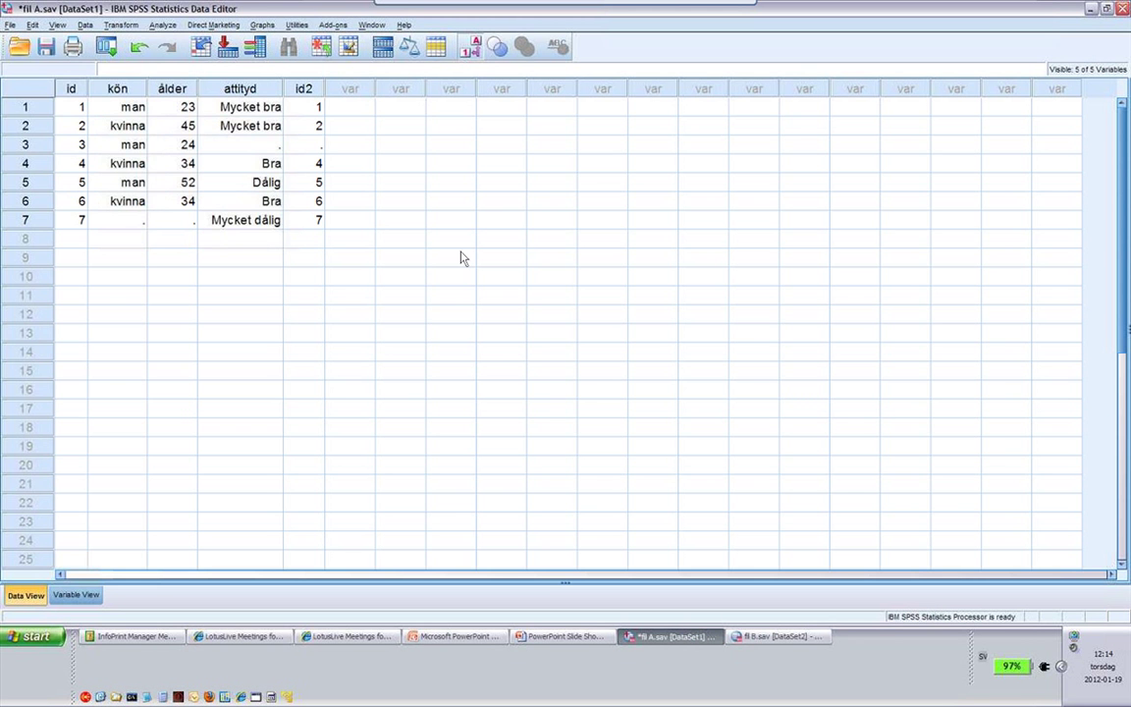
left_click(11, 25)
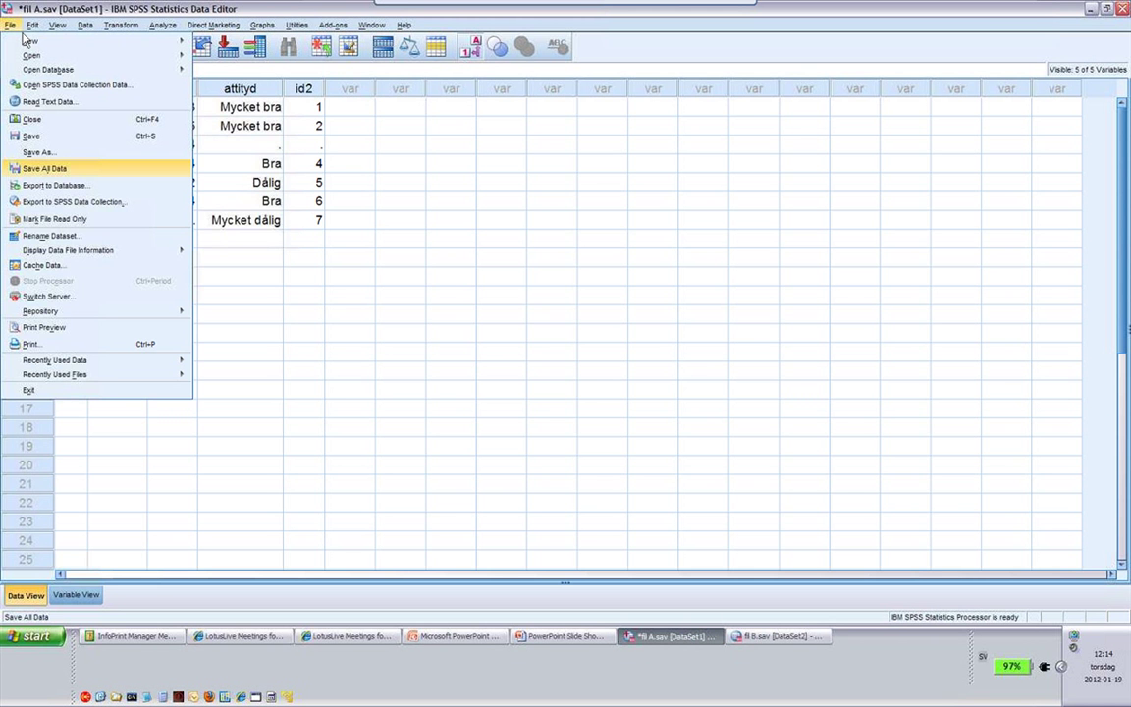
left_click(35, 155)
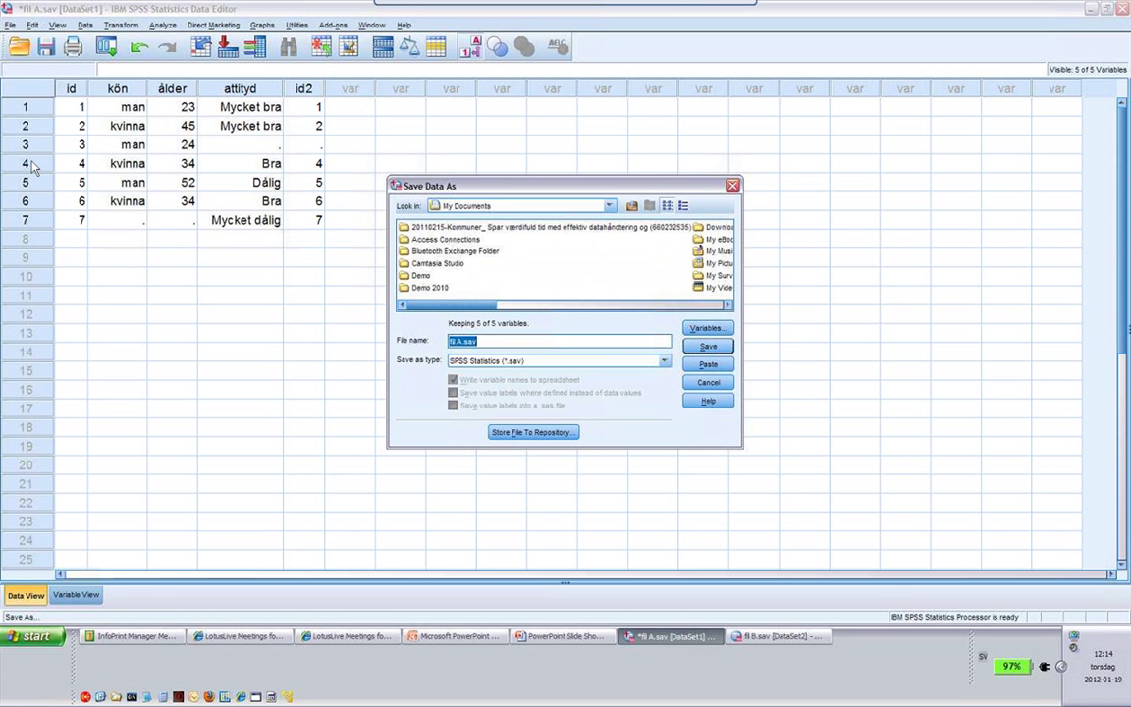
left_click(458, 342)
type("och B")
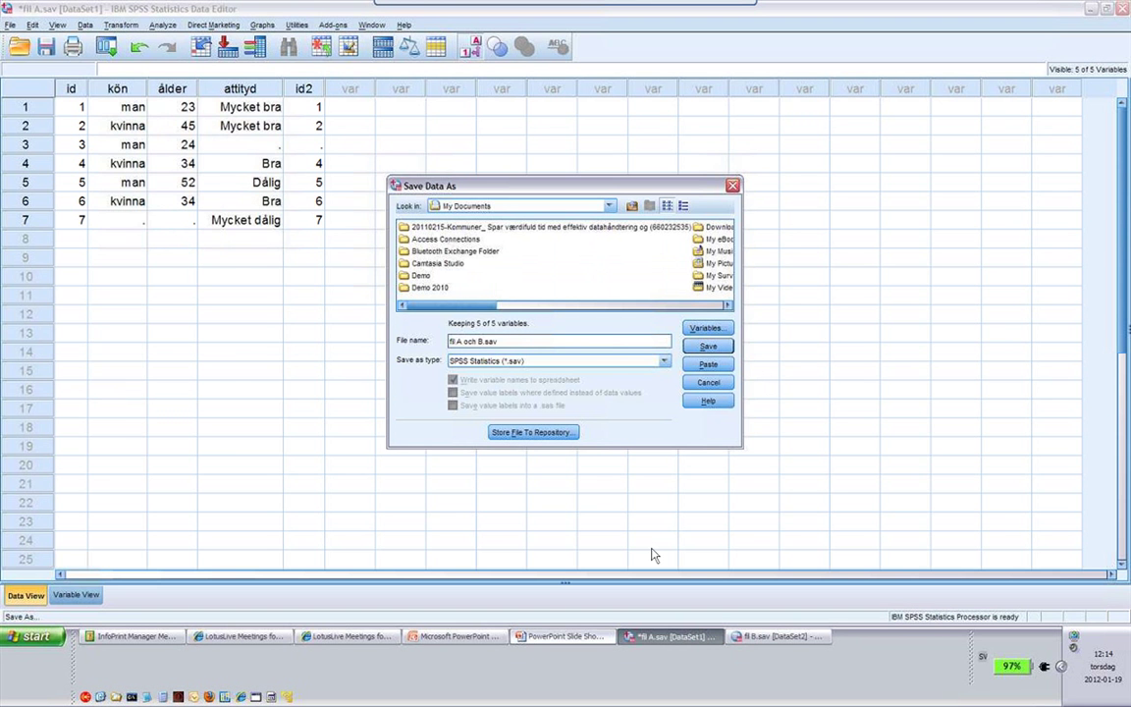
left_click(594, 638)
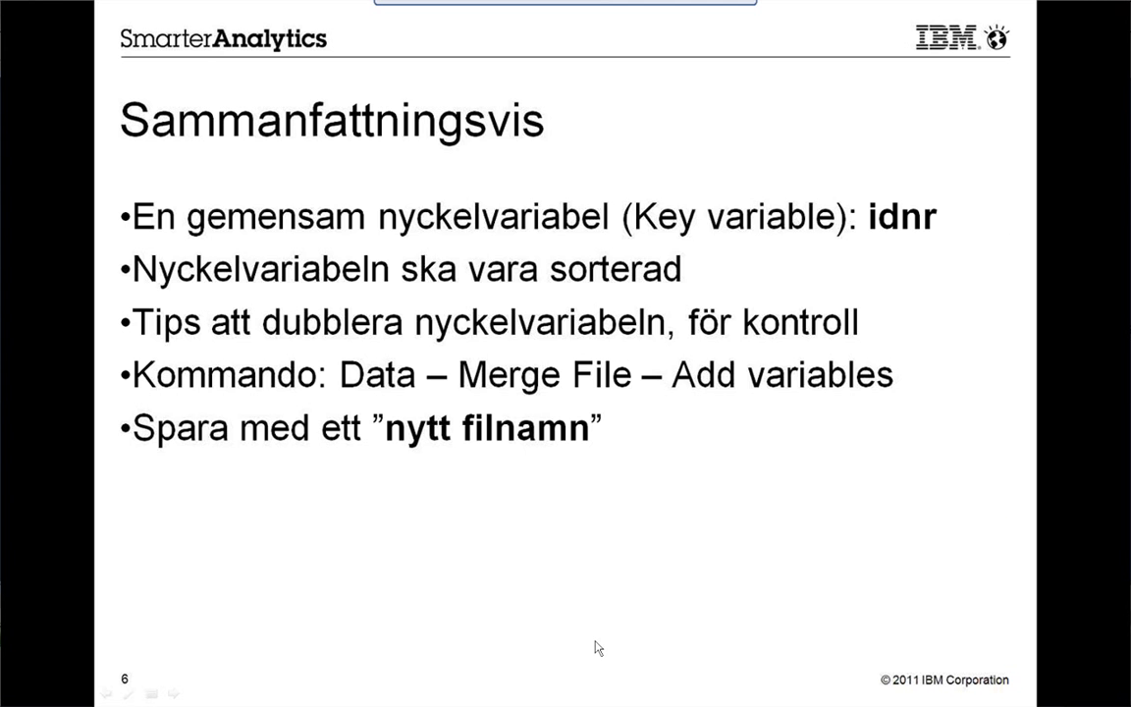
left_click(608, 581)
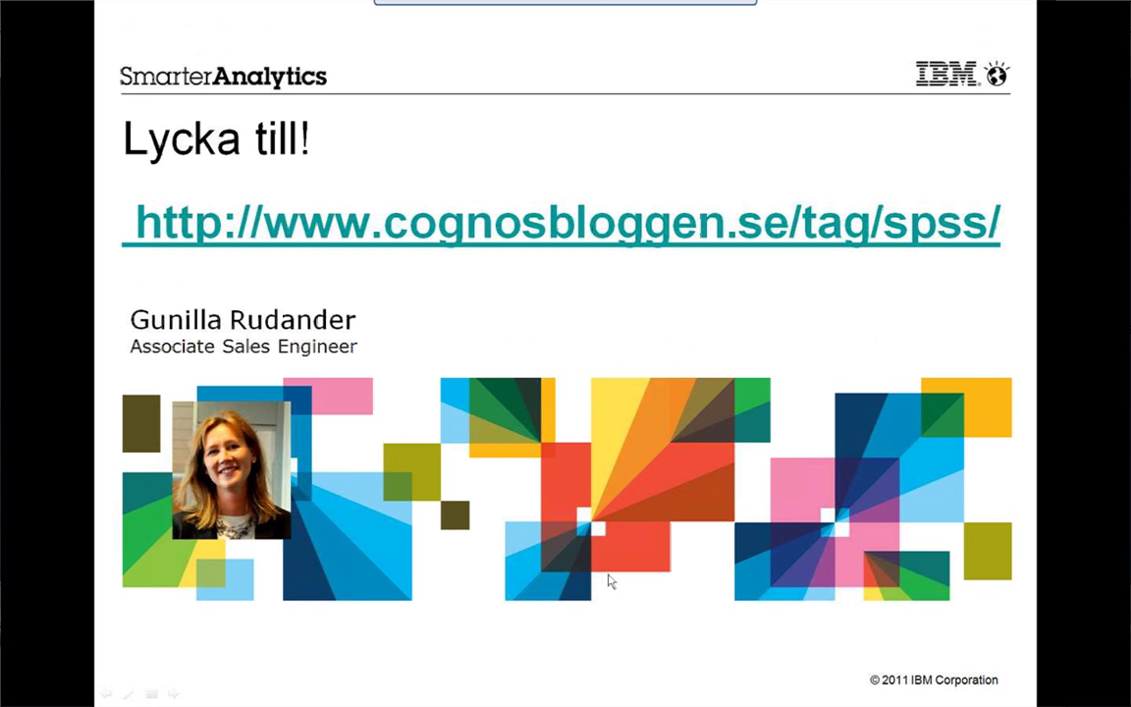